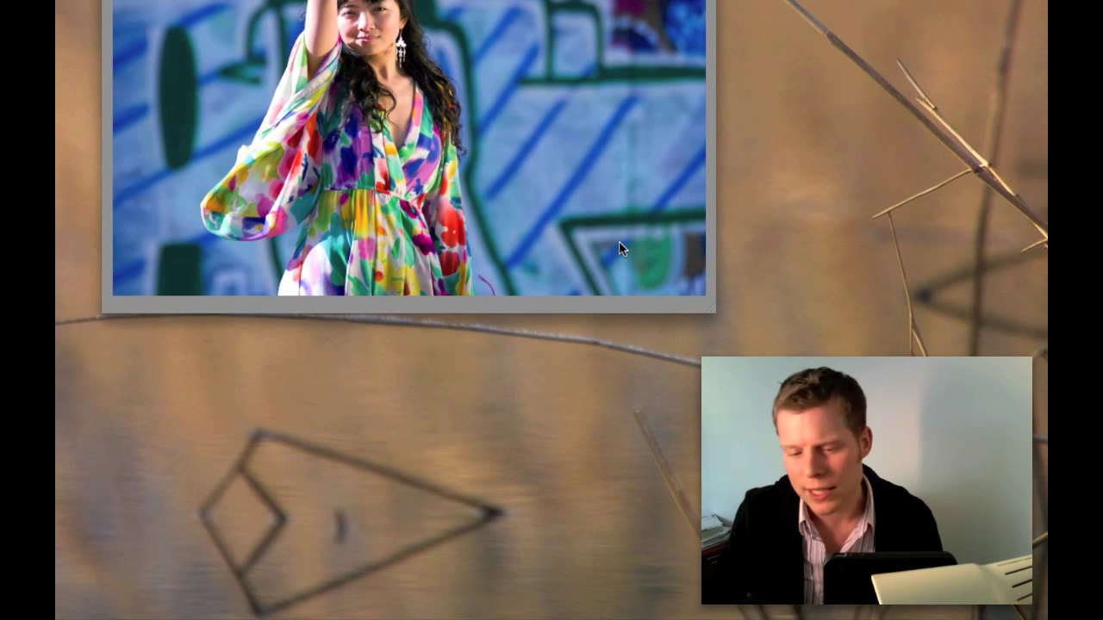
Step: Open System Preferences, center the window, and show the Displays Color profiles
mouse_move(521, 603)
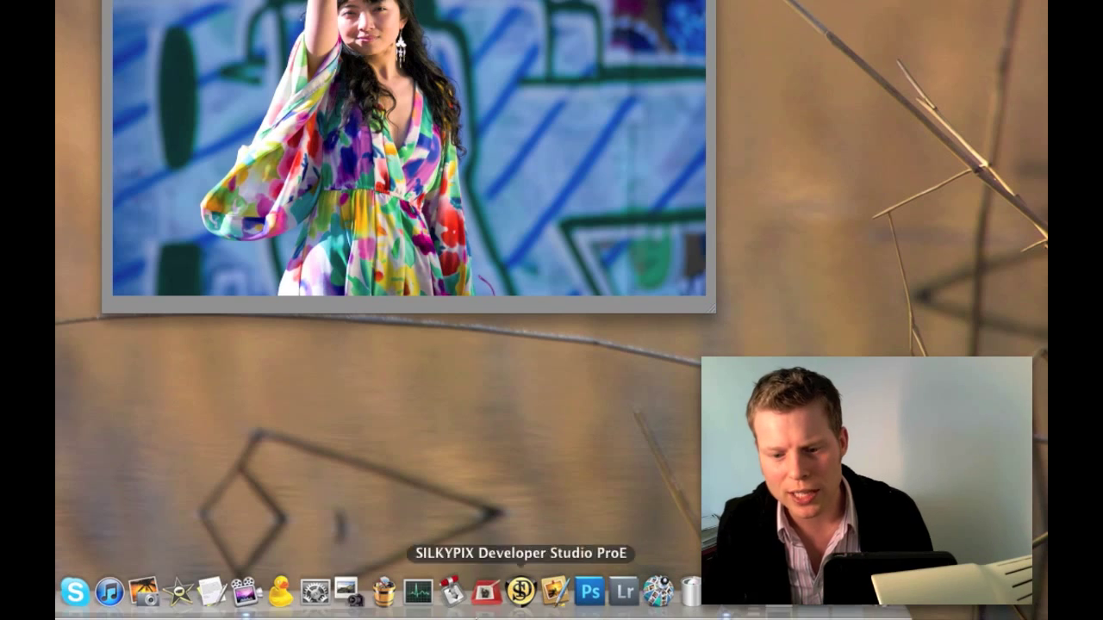
click(316, 593)
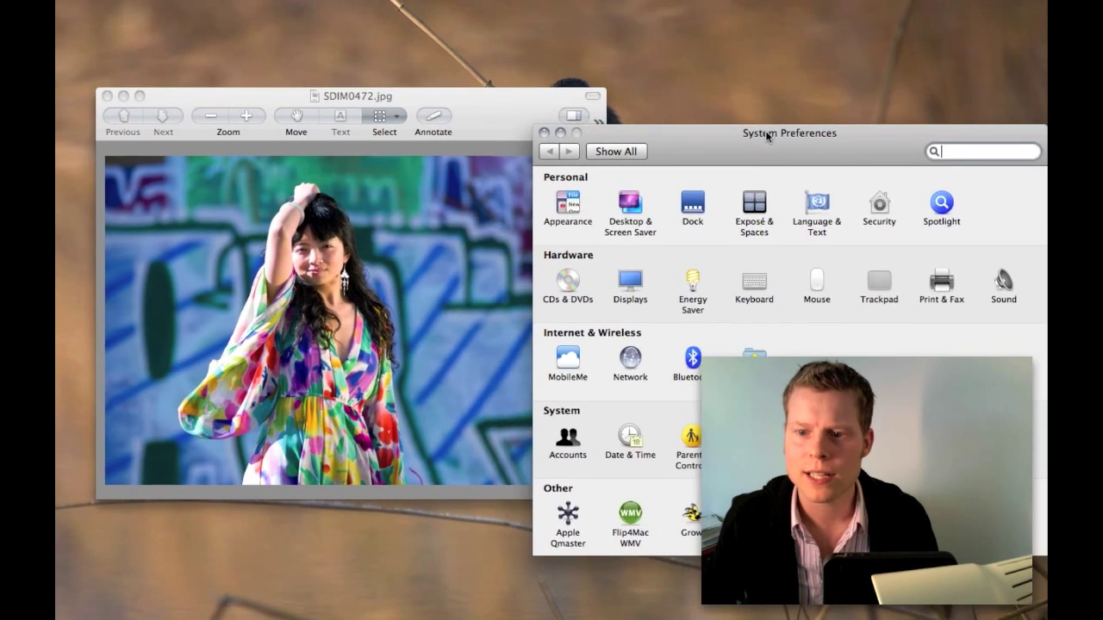
drag(767, 135, 542, 119)
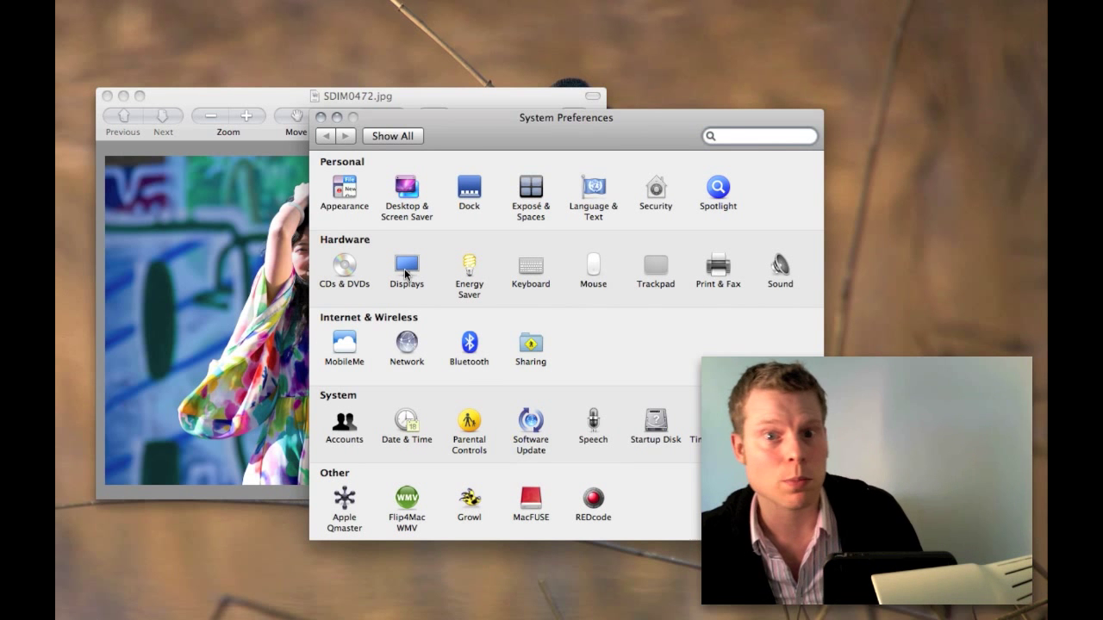
click(405, 267)
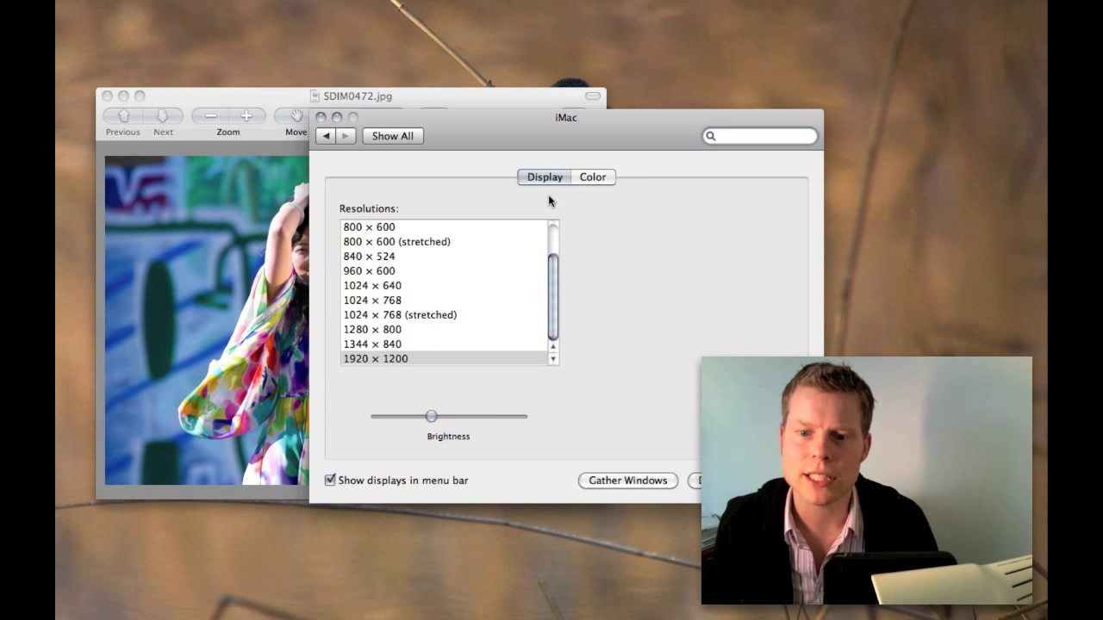
click(595, 177)
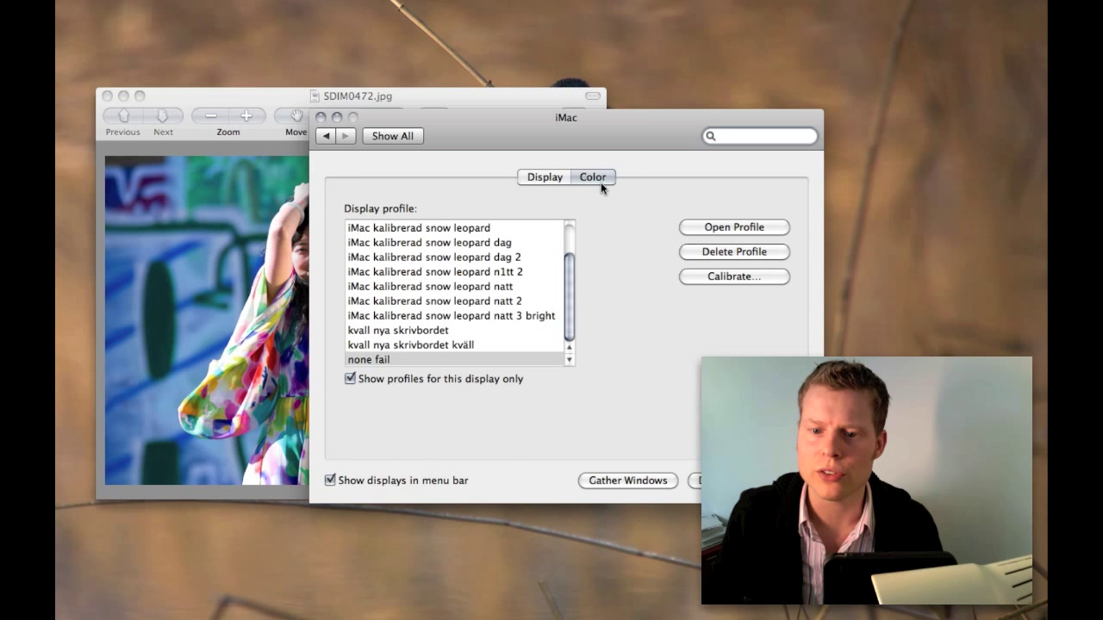
Step: Scroll the Display profile list to the top and apply the 'fail' profile
click(571, 236)
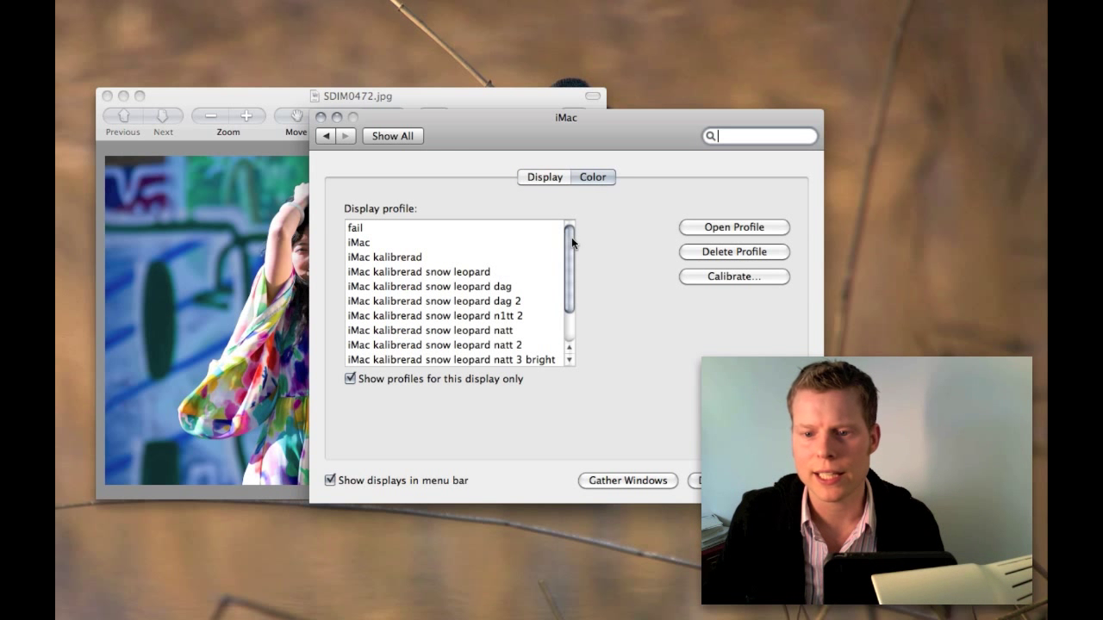
scroll(440, 319, down, 3)
drag(439, 319, 444, 252)
scroll(426, 274, up, 3)
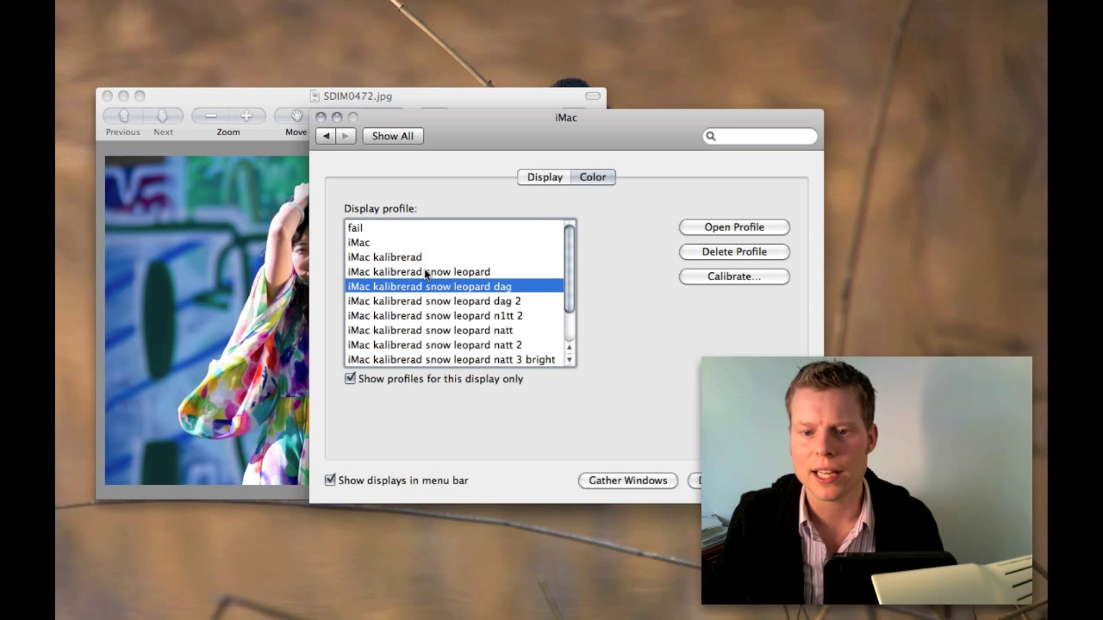
click(386, 229)
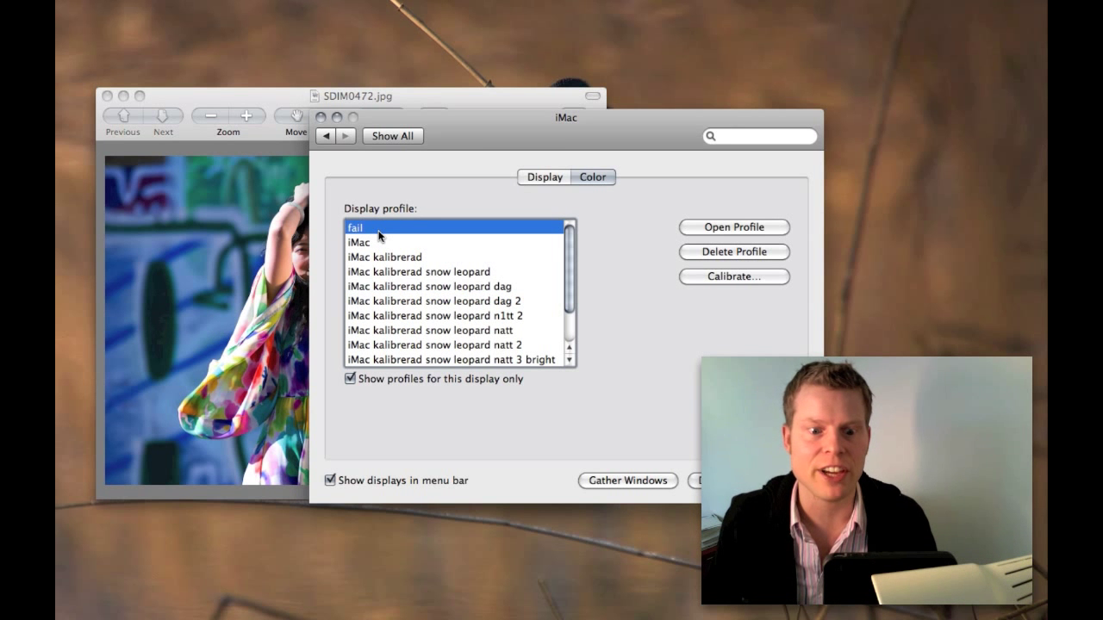
Step: Arrange the photo window at the top left beside the Displays settings window, with settings in front
drag(476, 146, 668, 110)
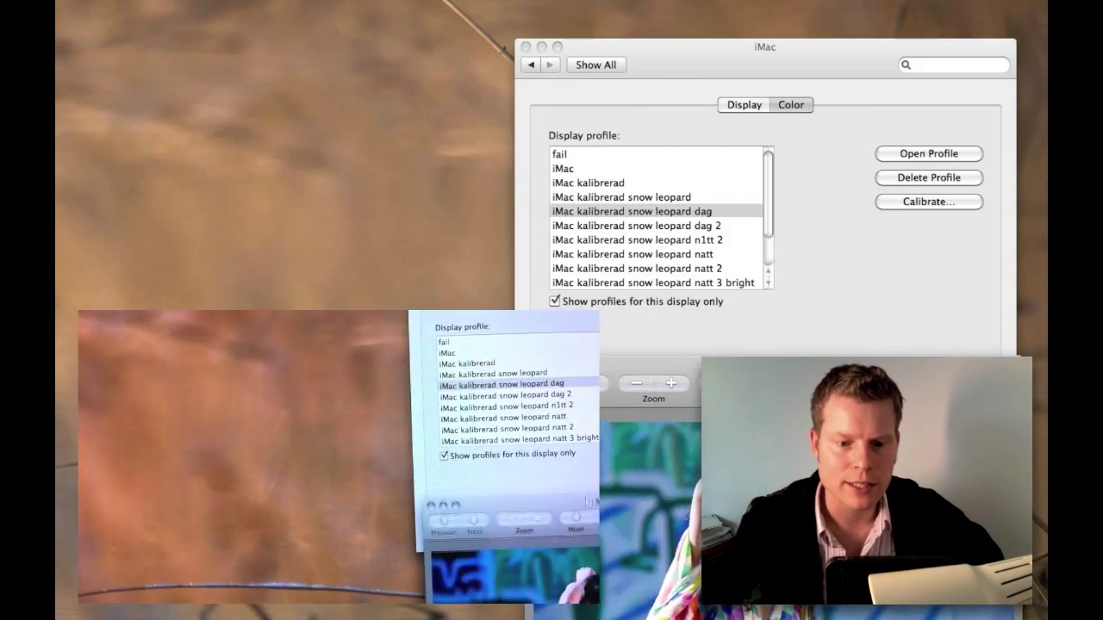
drag(802, 366, 376, 76)
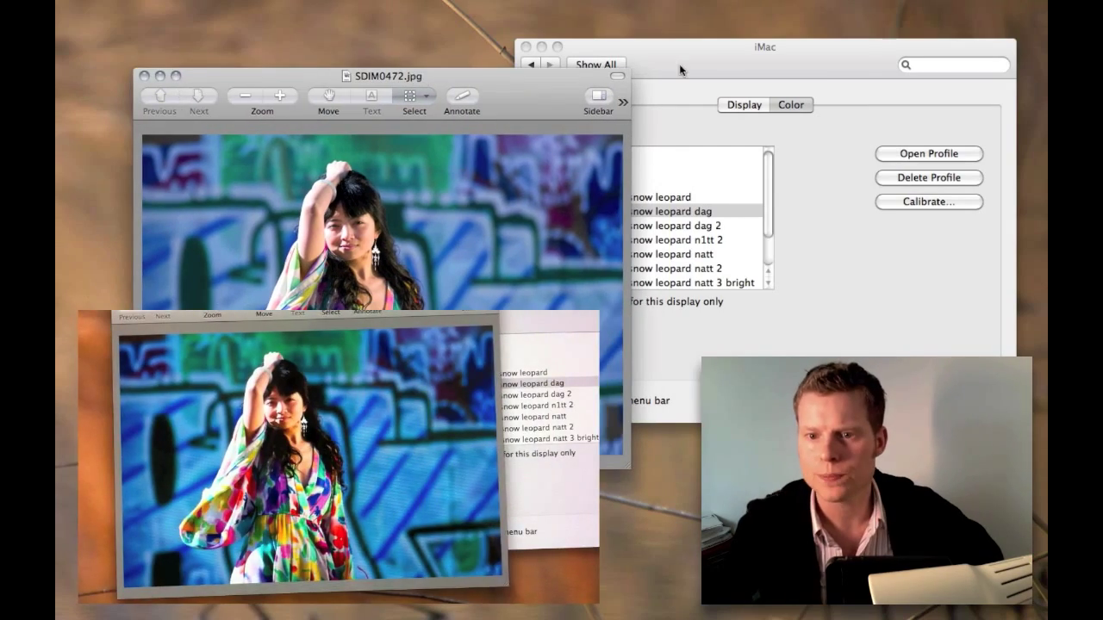
drag(680, 64, 658, 33)
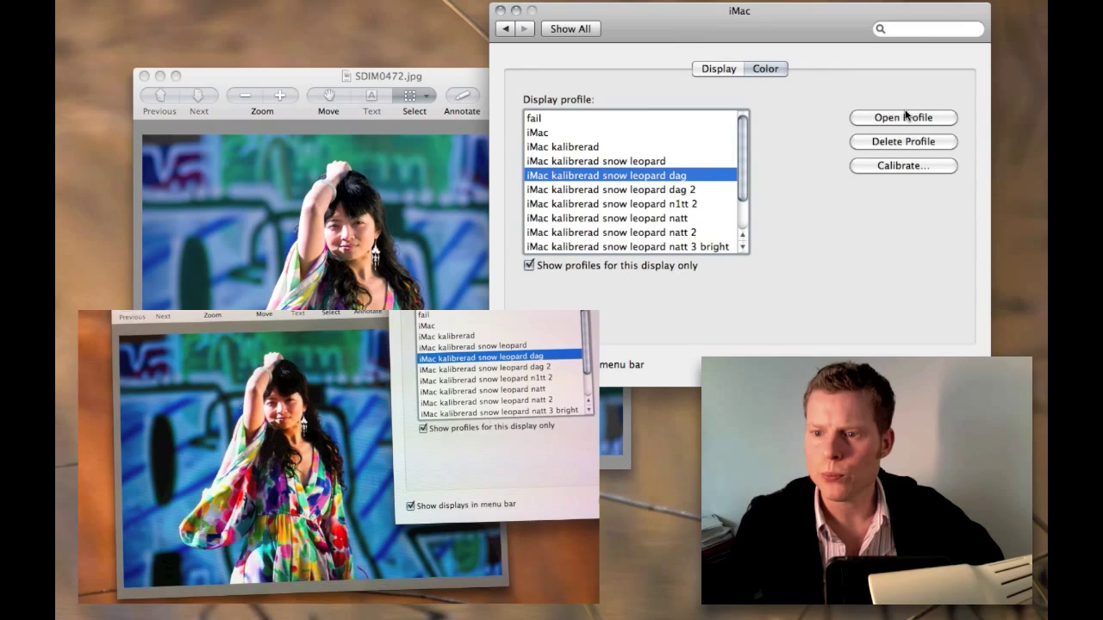
Step: Launch Calibrate…, position the Display Calibrator Assistant window, and continue past the Introduction
click(901, 165)
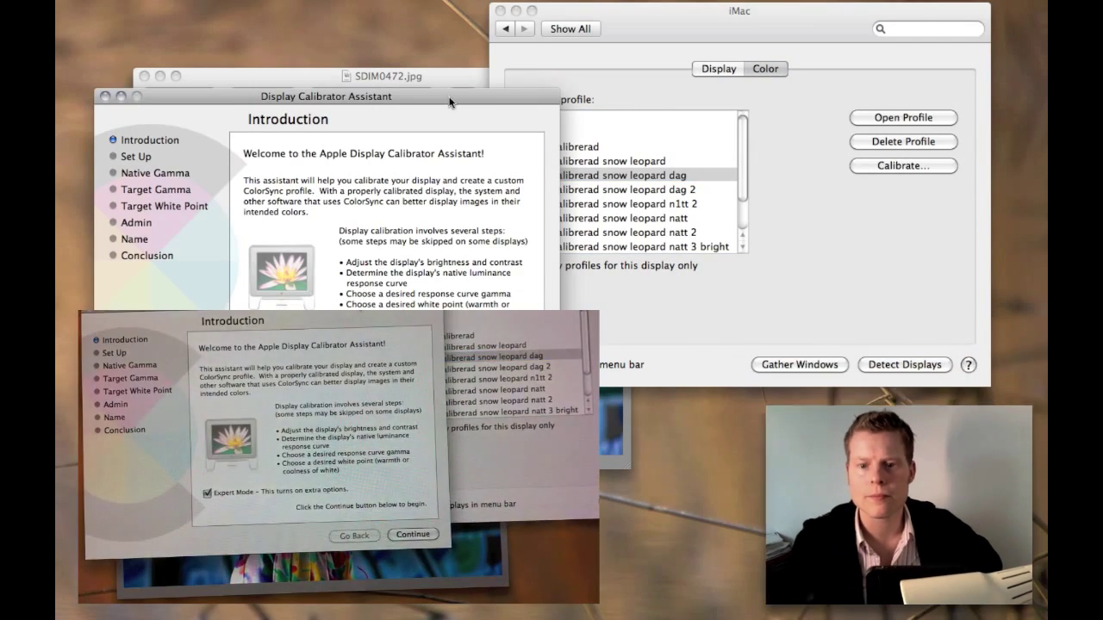
drag(449, 102, 540, 129)
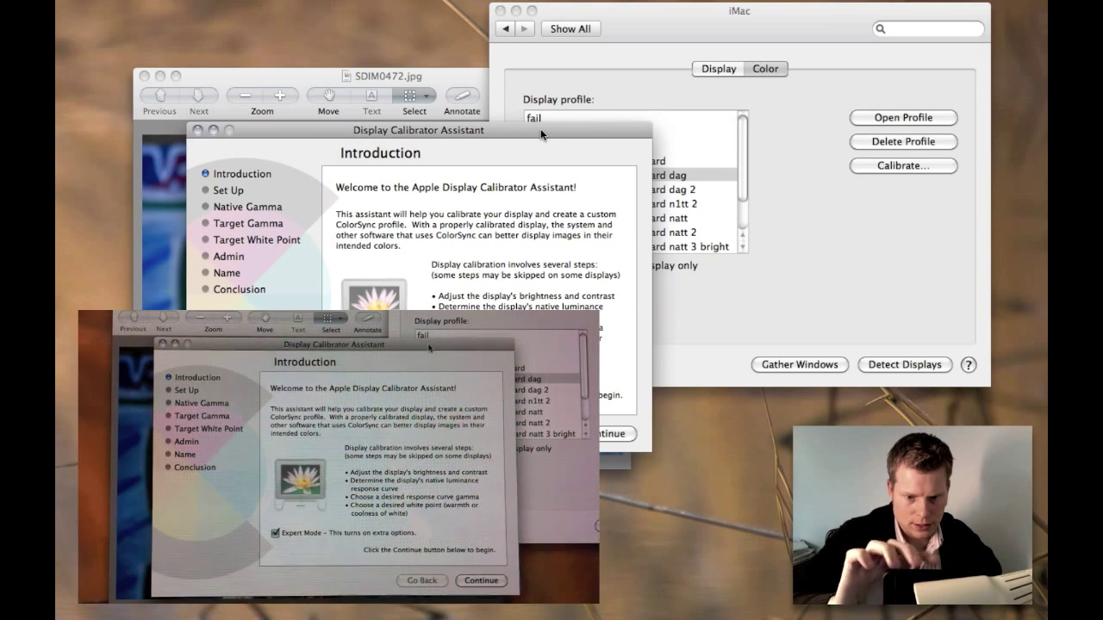
drag(540, 129, 544, 115)
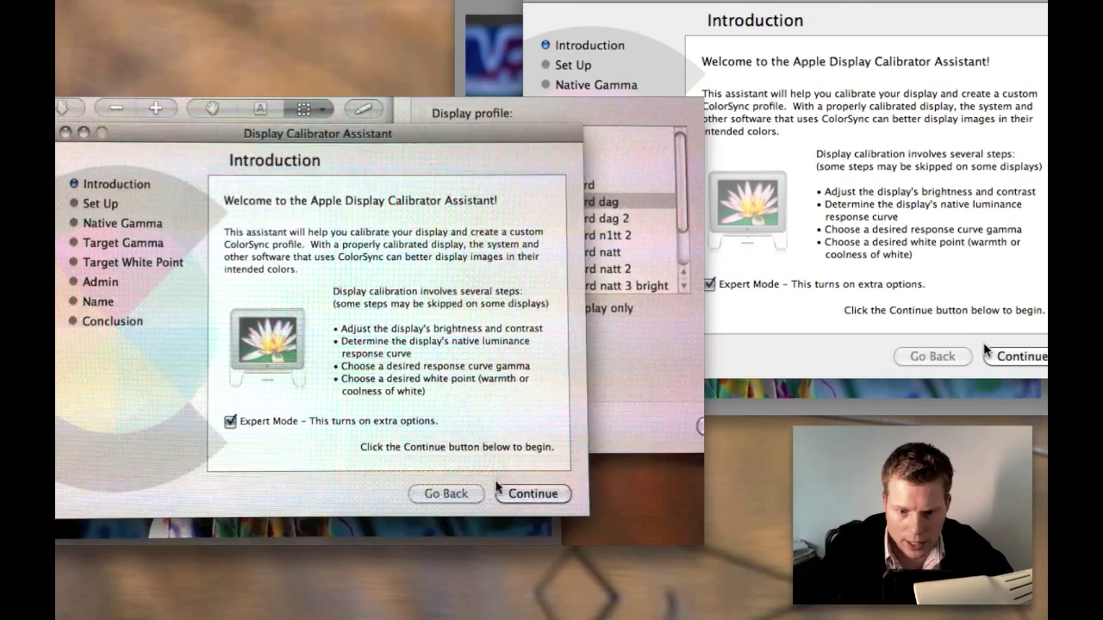
click(519, 496)
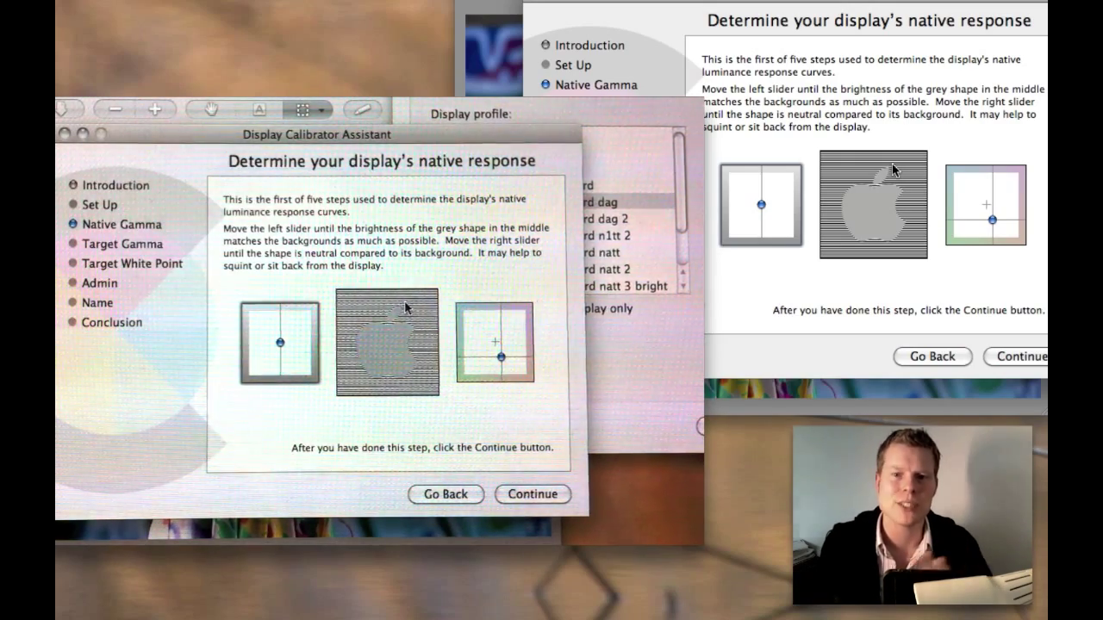
Step: Set the first native response test's brightness and tint so the grey apple blends in
drag(762, 205, 766, 218)
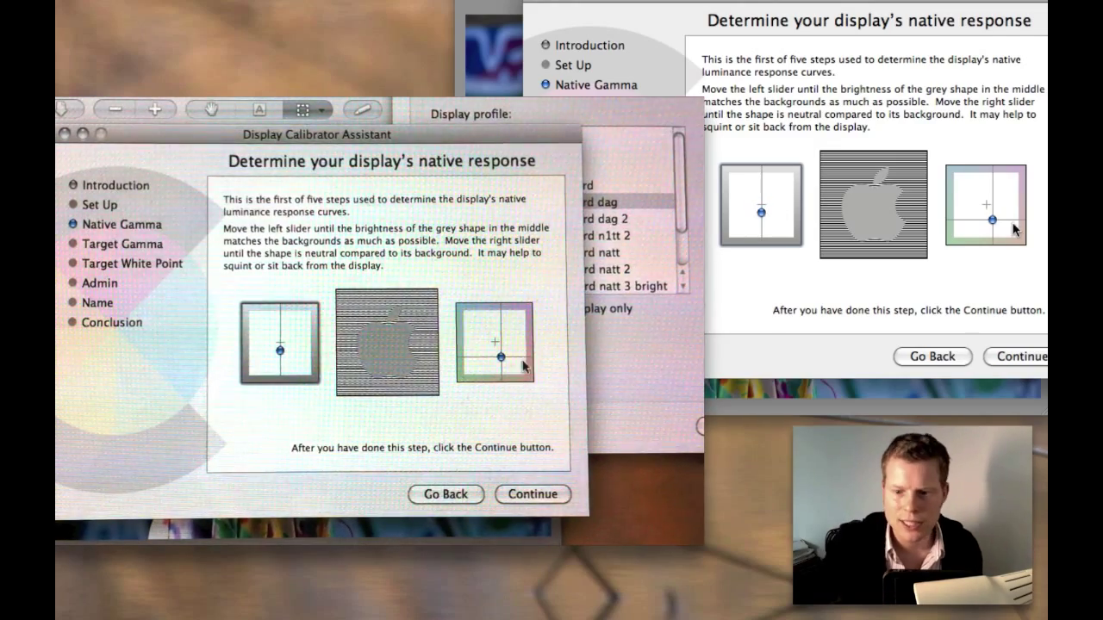
click(992, 220)
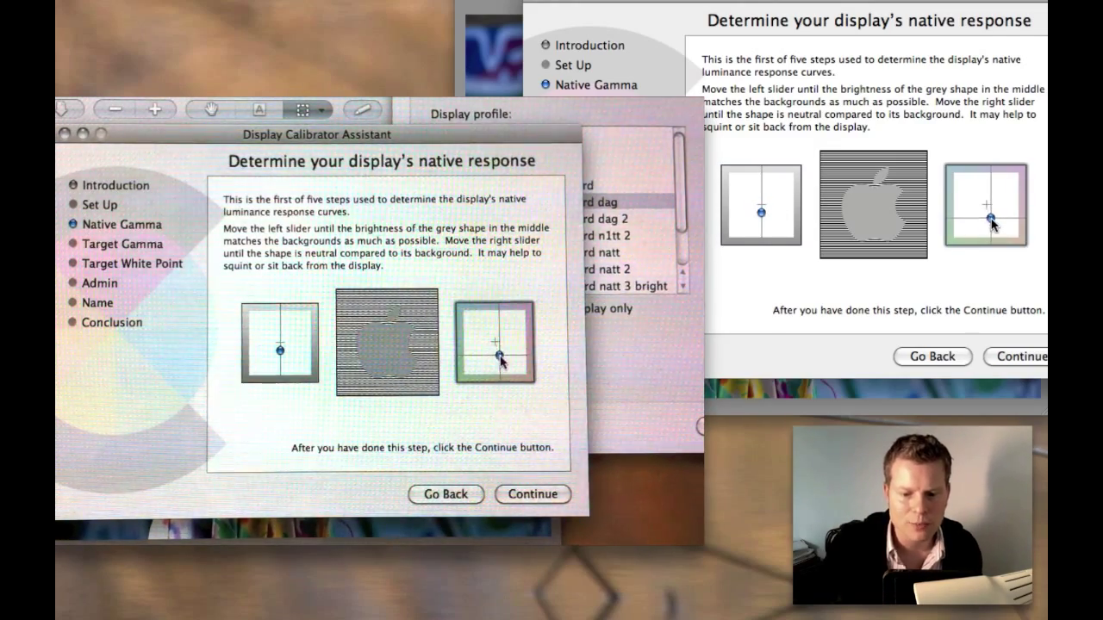
drag(994, 221, 997, 225)
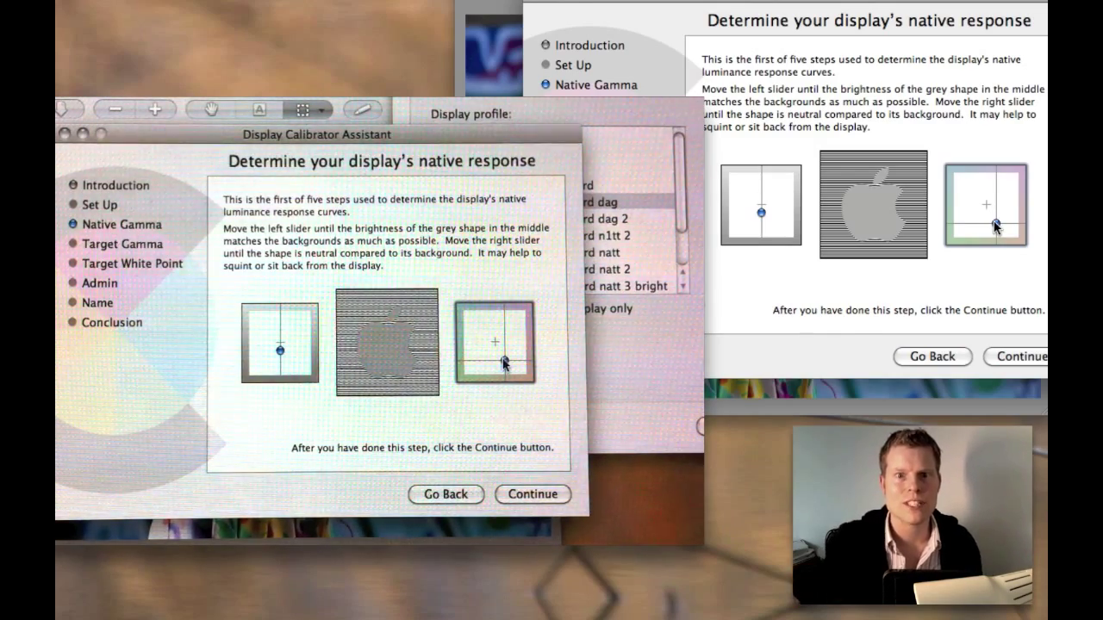
Step: On the second native response test, balance the apple's brightness and neutralise its tint
click(1004, 355)
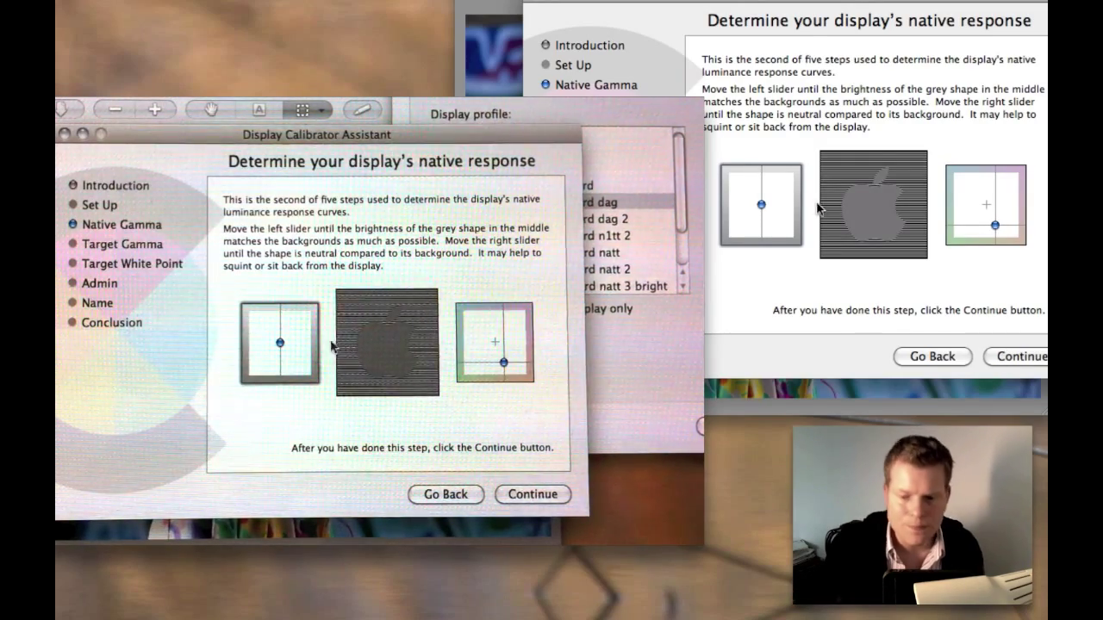
drag(766, 213, 766, 205)
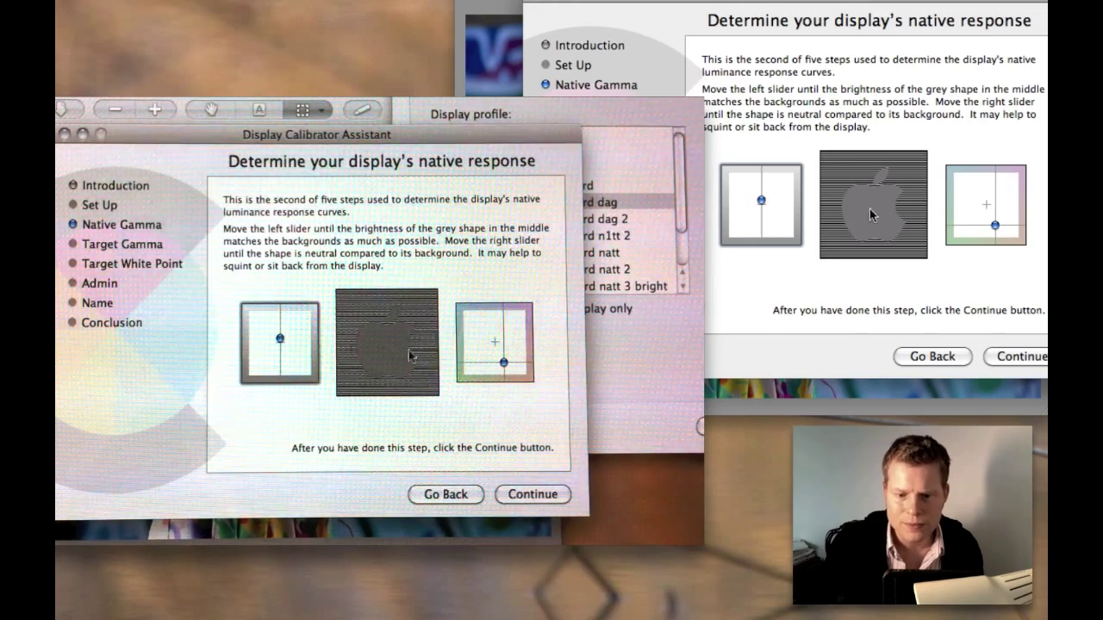
drag(993, 228, 991, 221)
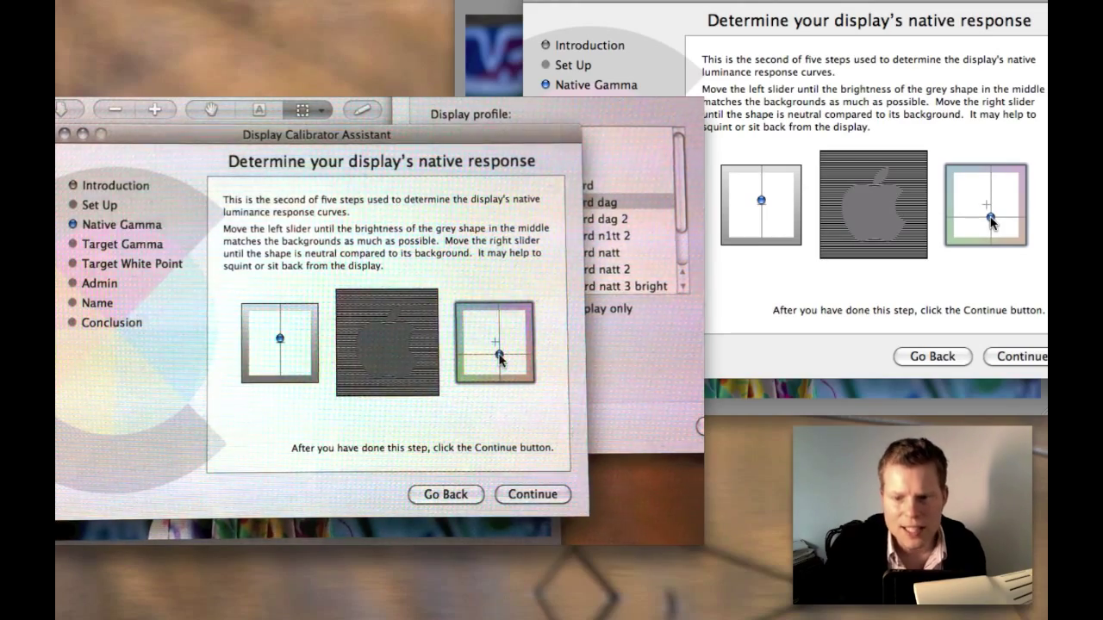
drag(991, 221, 996, 225)
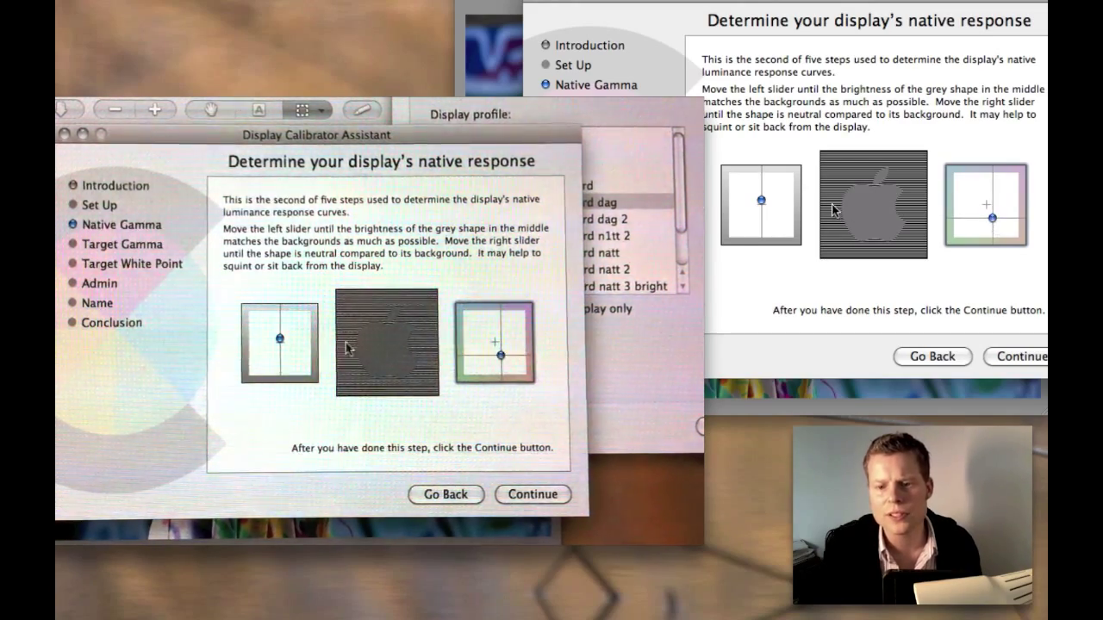
click(759, 204)
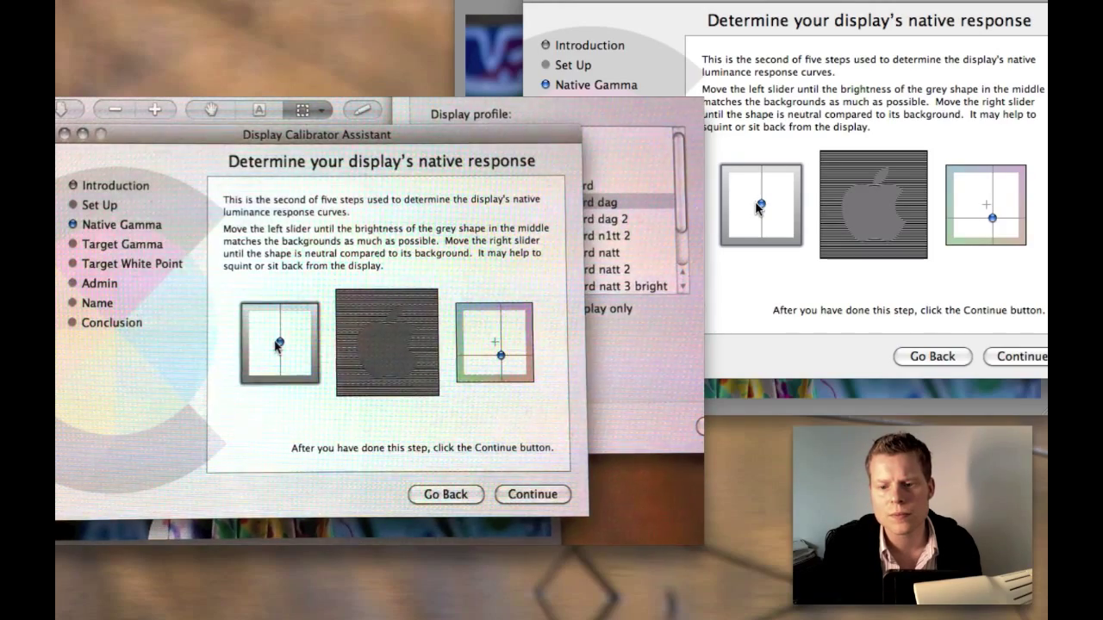
click(993, 219)
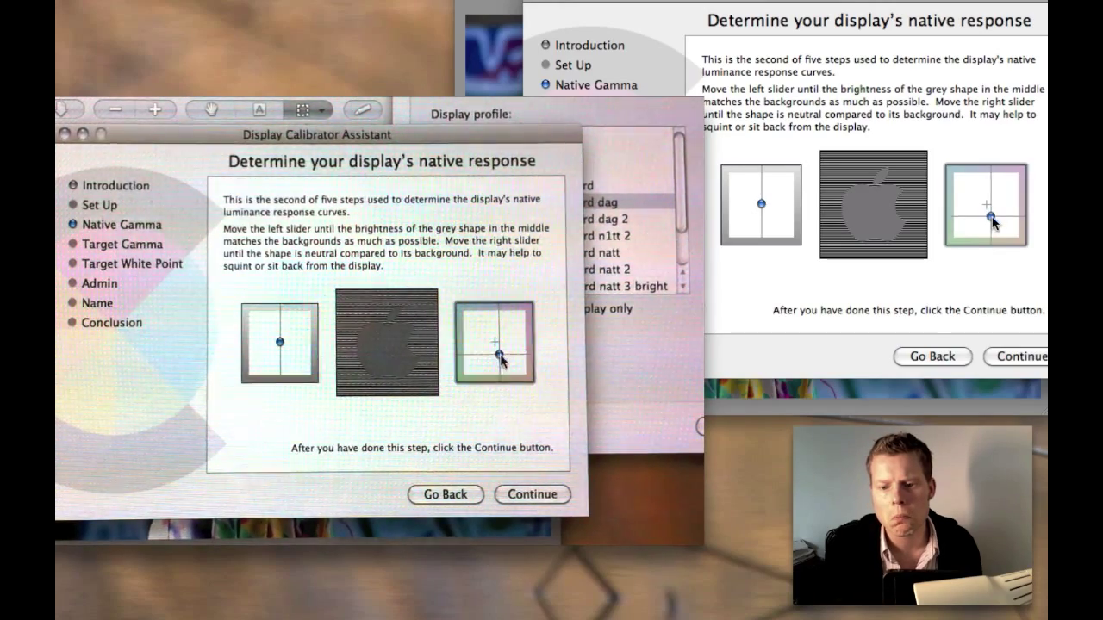
drag(994, 223, 997, 224)
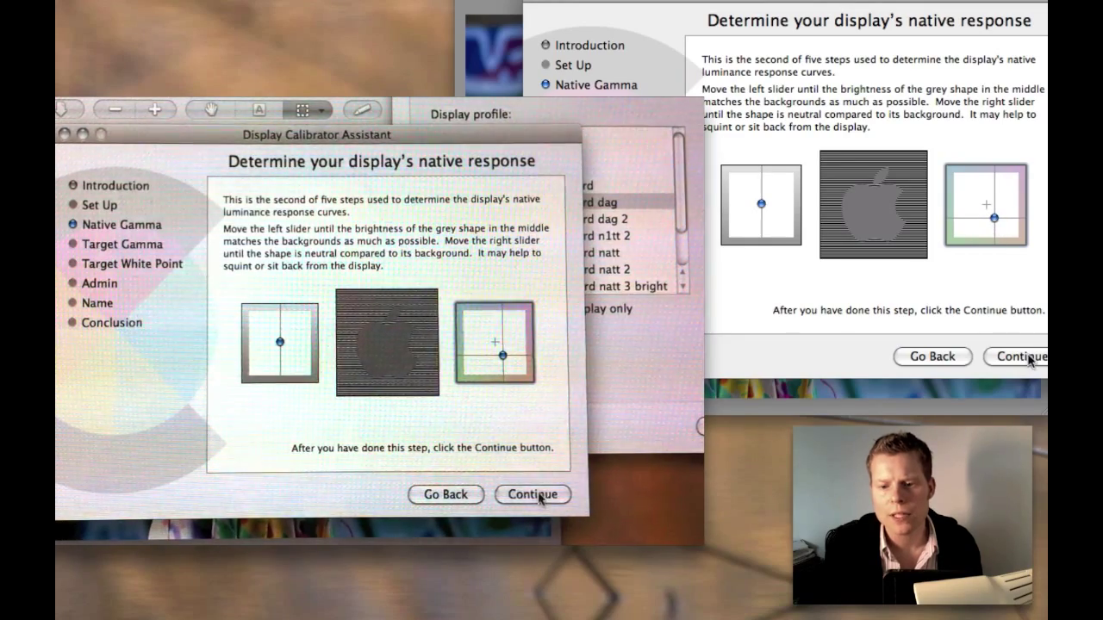
Step: Match the third test's brightness and tint, then move on to the fourth test
click(1022, 356)
drag(764, 190, 766, 194)
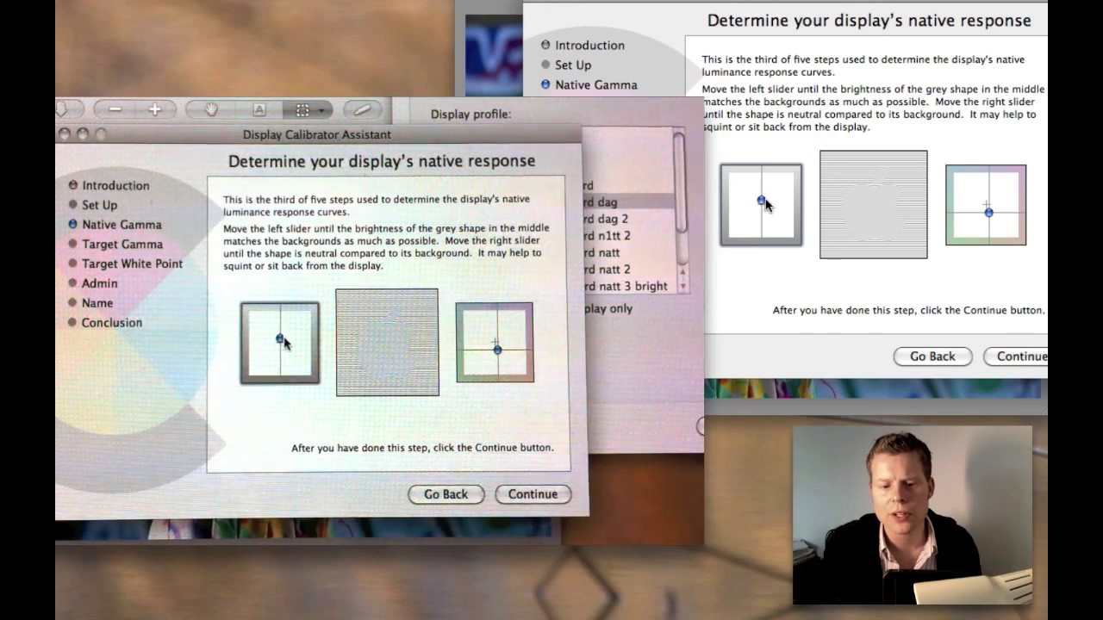
drag(989, 212, 991, 224)
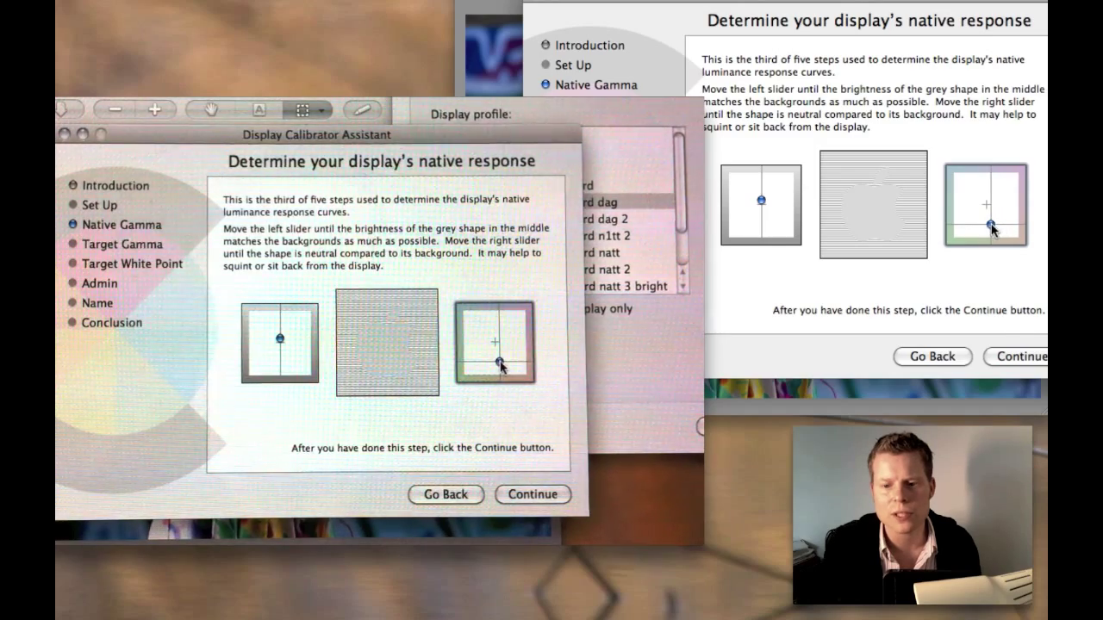
click(1010, 360)
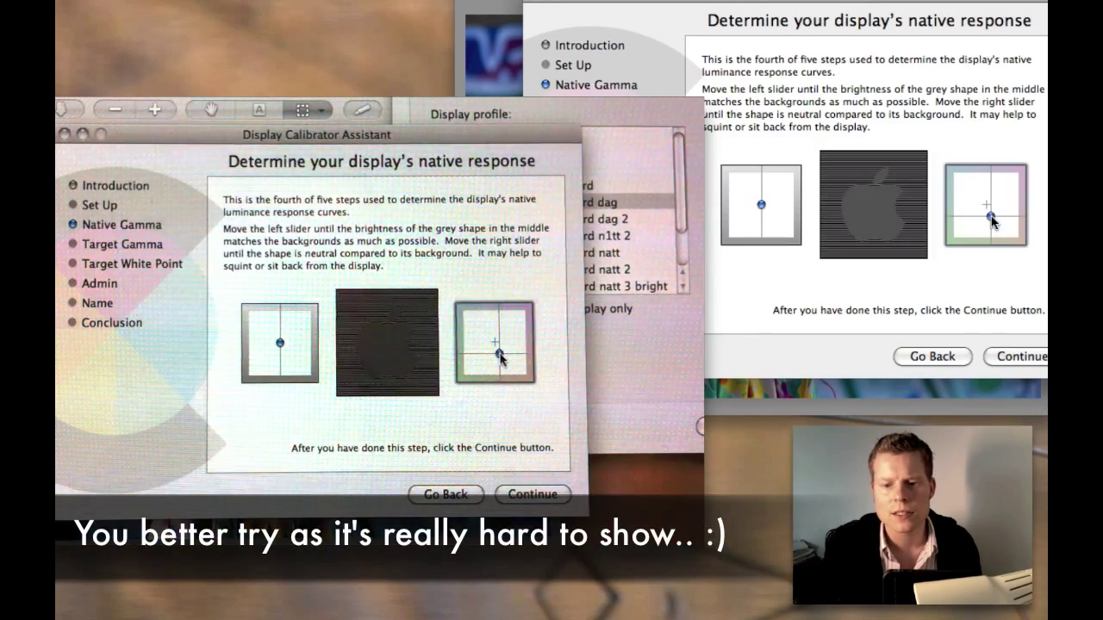
click(761, 207)
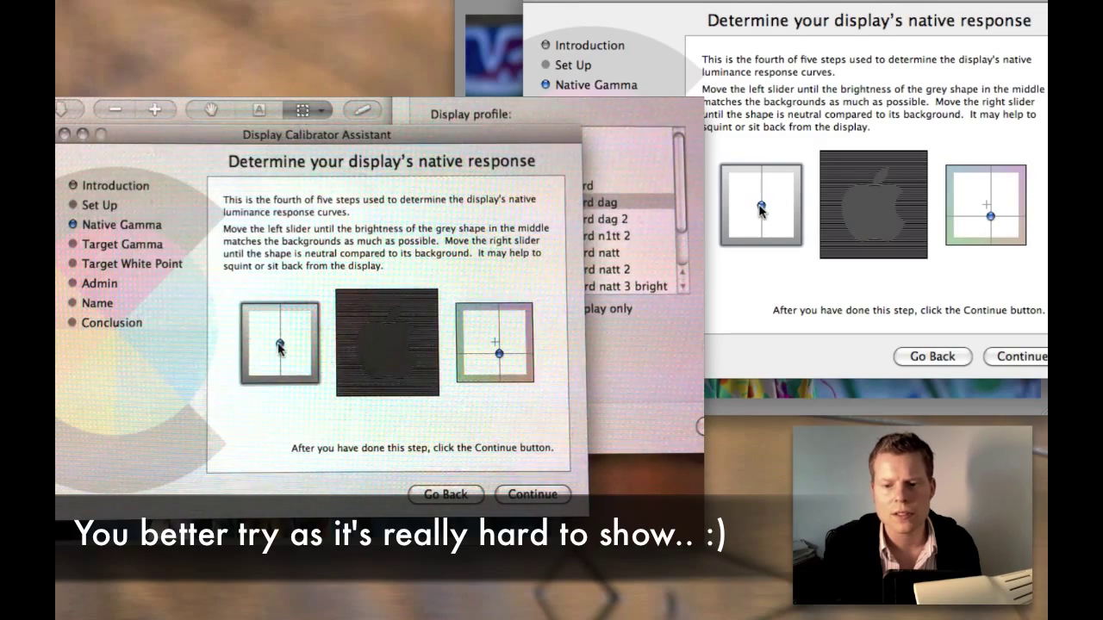
Step: Balance the fifth test's tint and brightness, then advance to Select a target gamma
click(1014, 360)
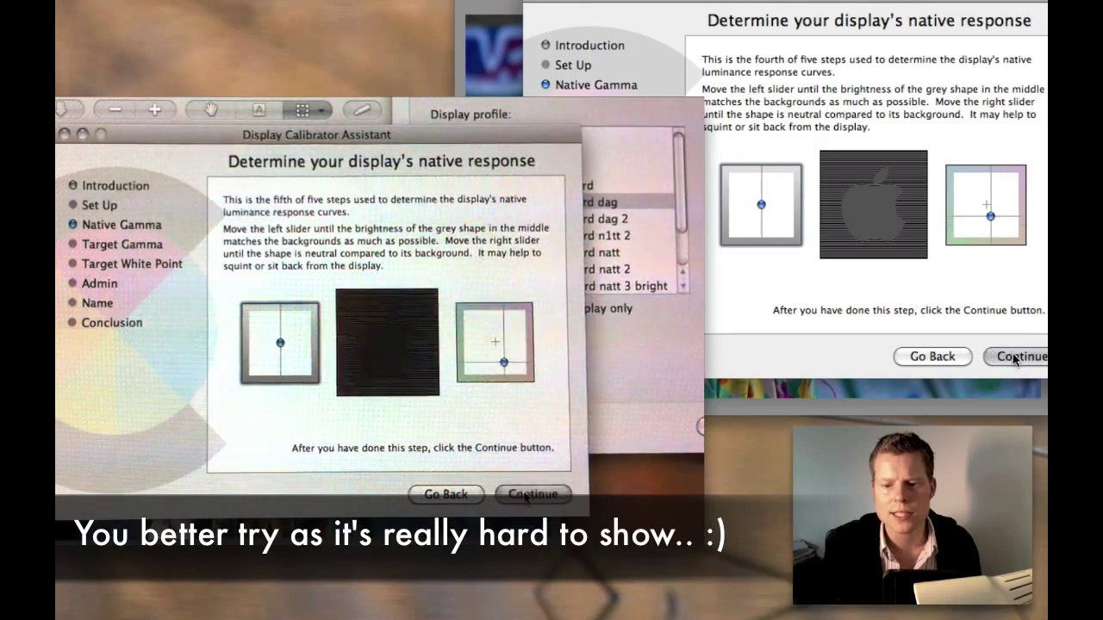
drag(1003, 234, 991, 225)
drag(763, 205, 764, 202)
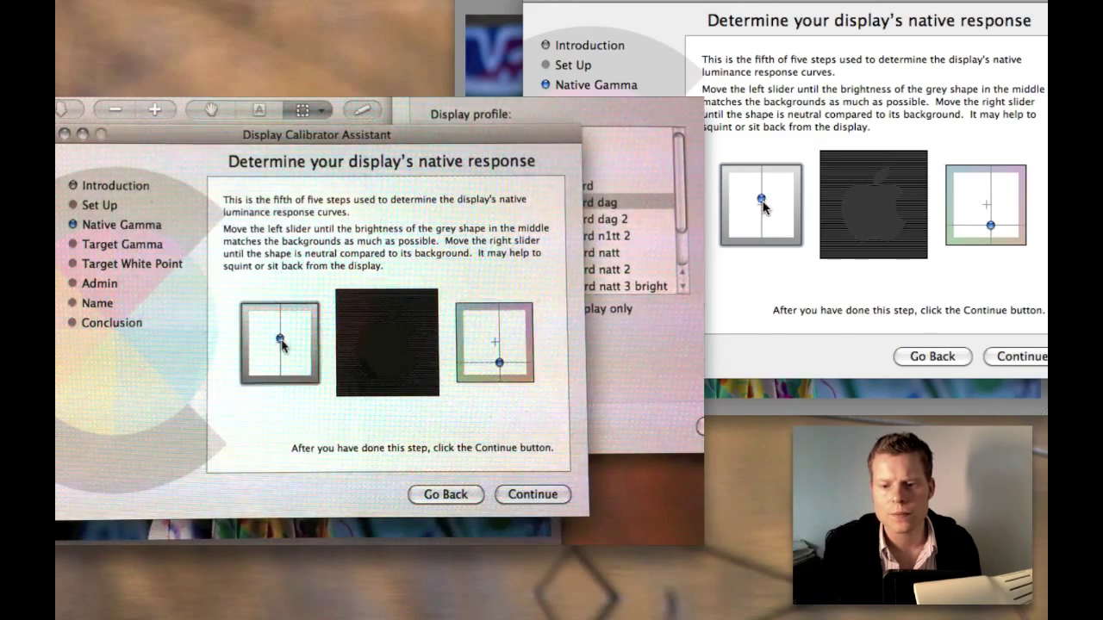
drag(989, 224, 988, 217)
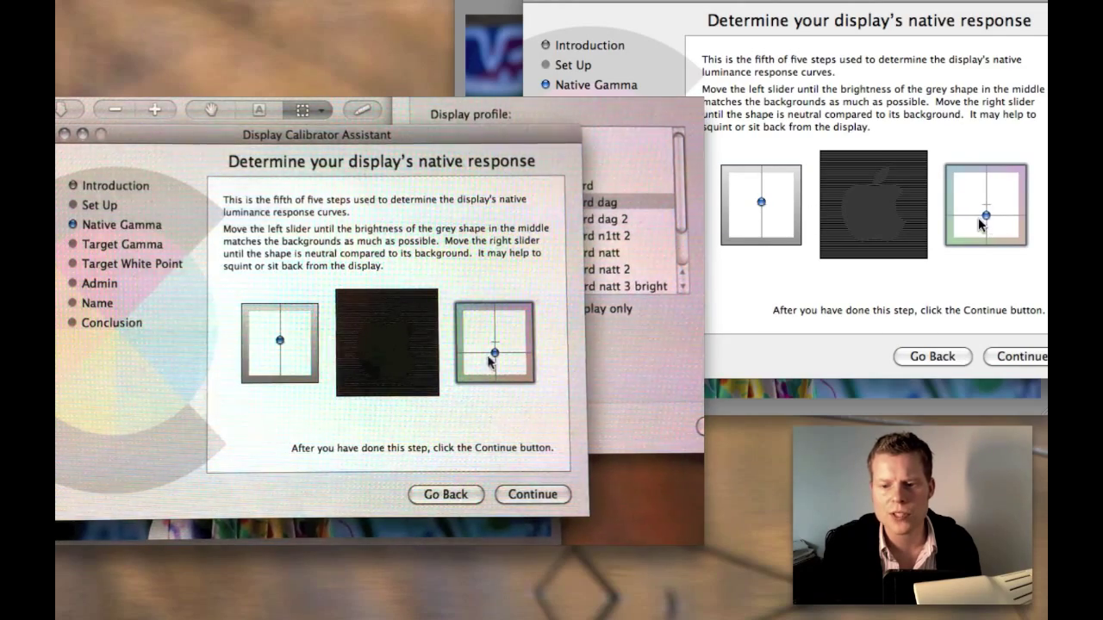
drag(986, 216, 987, 220)
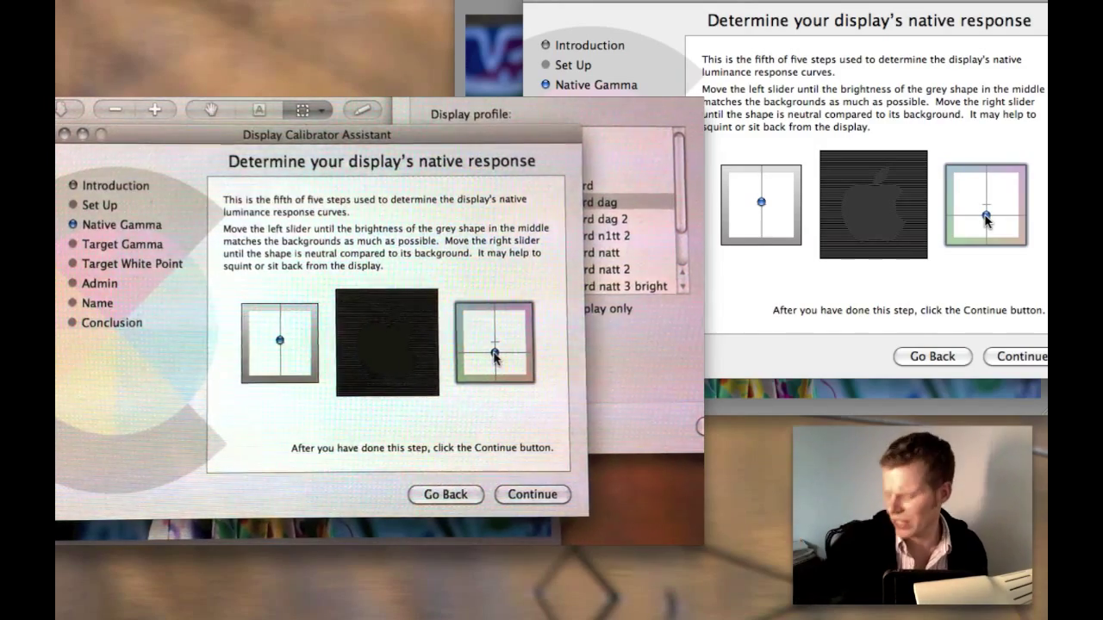
click(1020, 356)
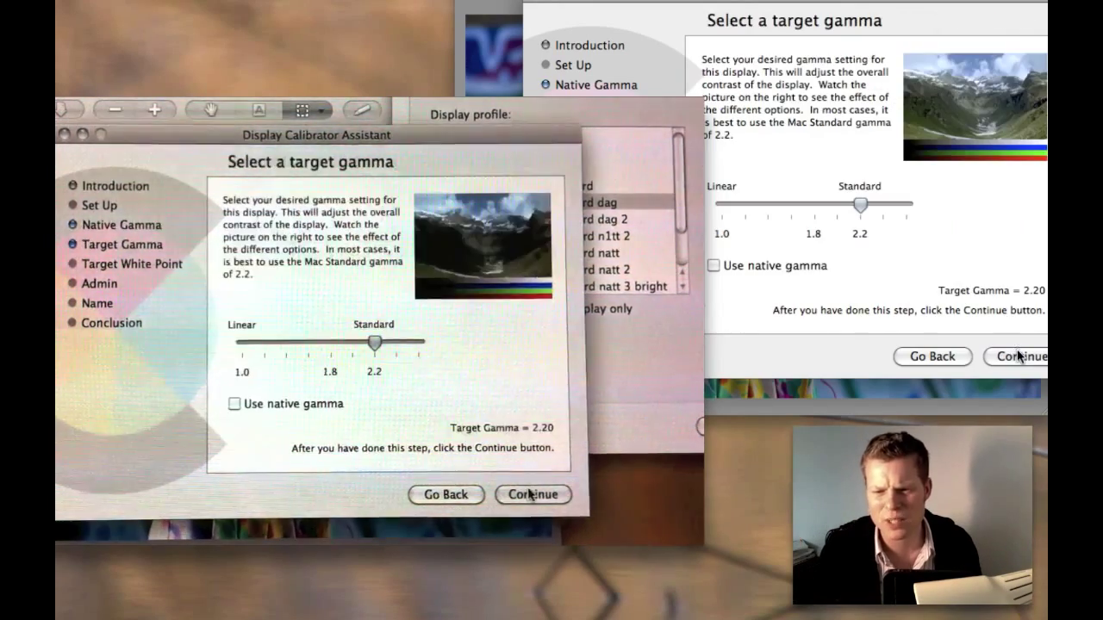
drag(849, 205, 816, 205)
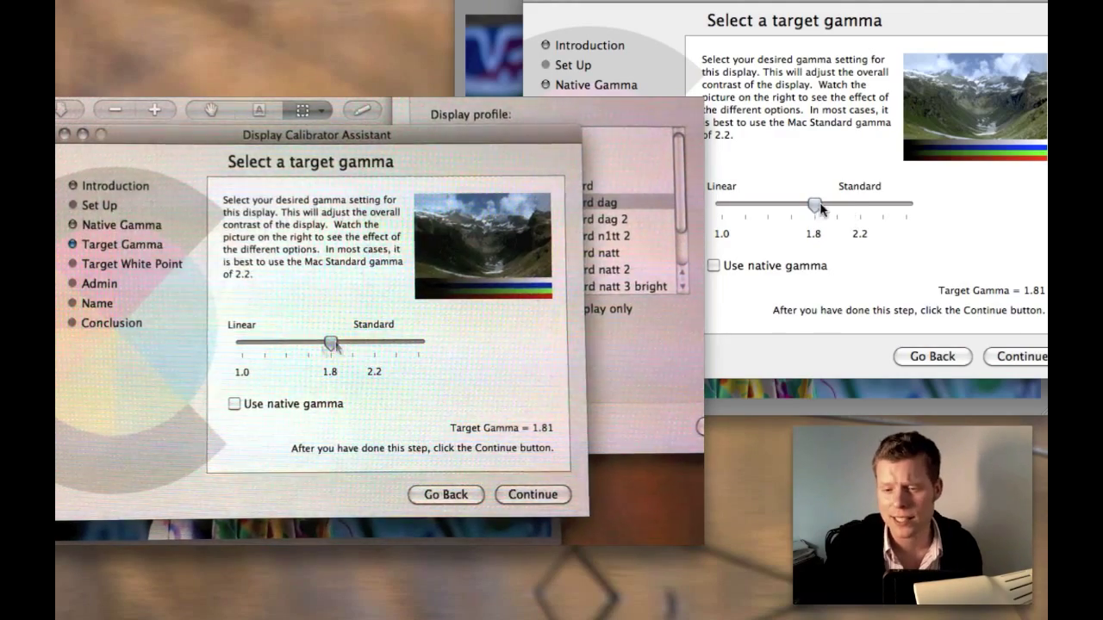
drag(814, 207, 858, 224)
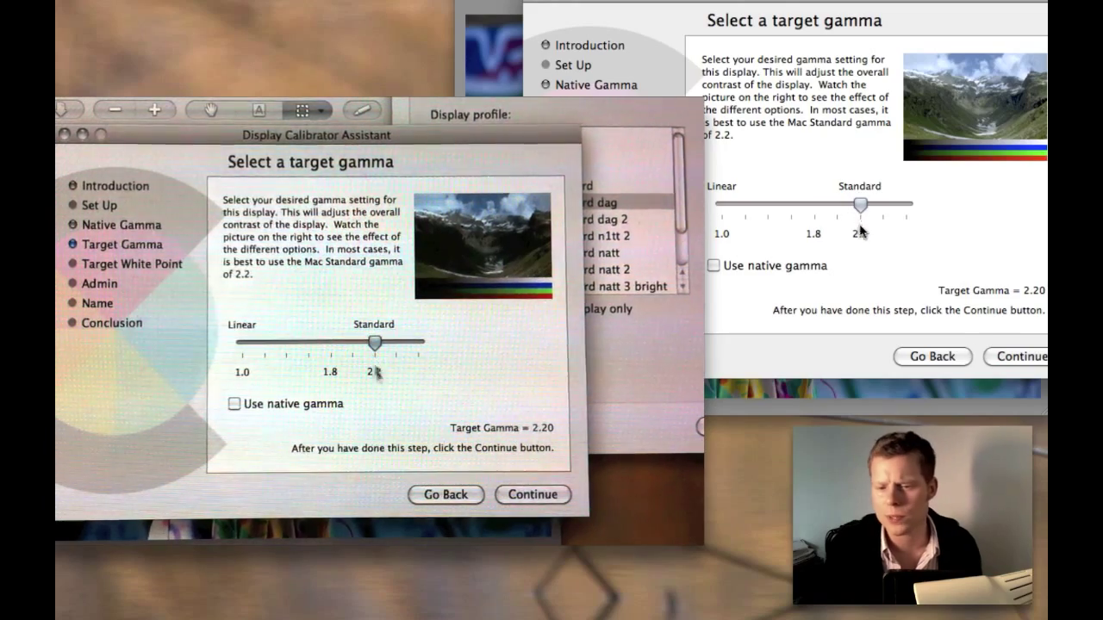
Step: Accept the target gamma and native white point, advancing to the profile naming page
click(1022, 359)
click(1022, 359)
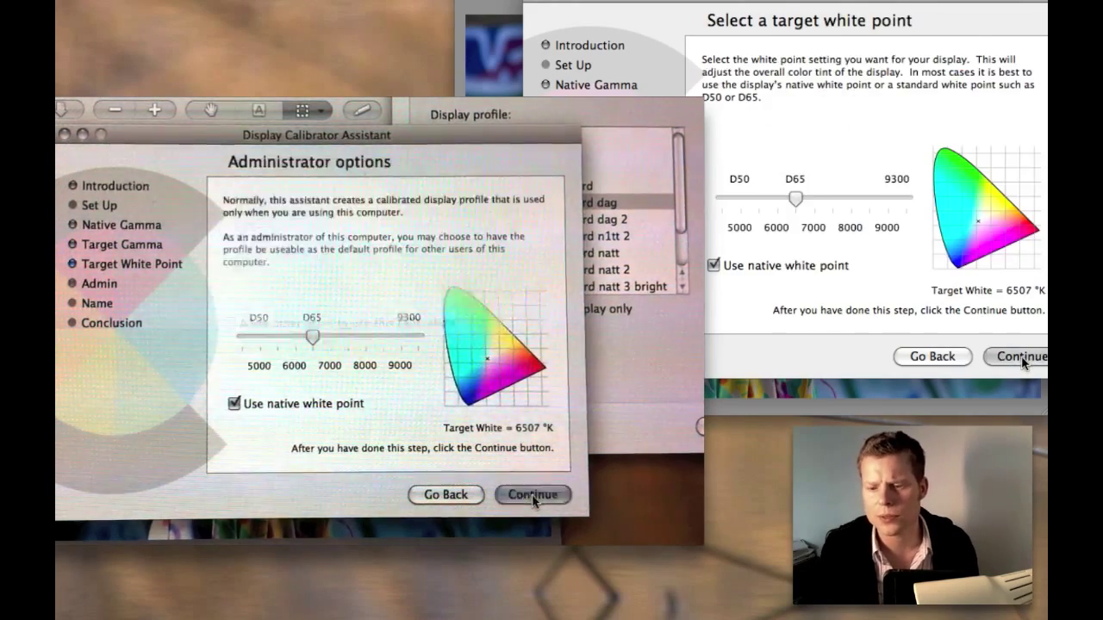
click(1022, 359)
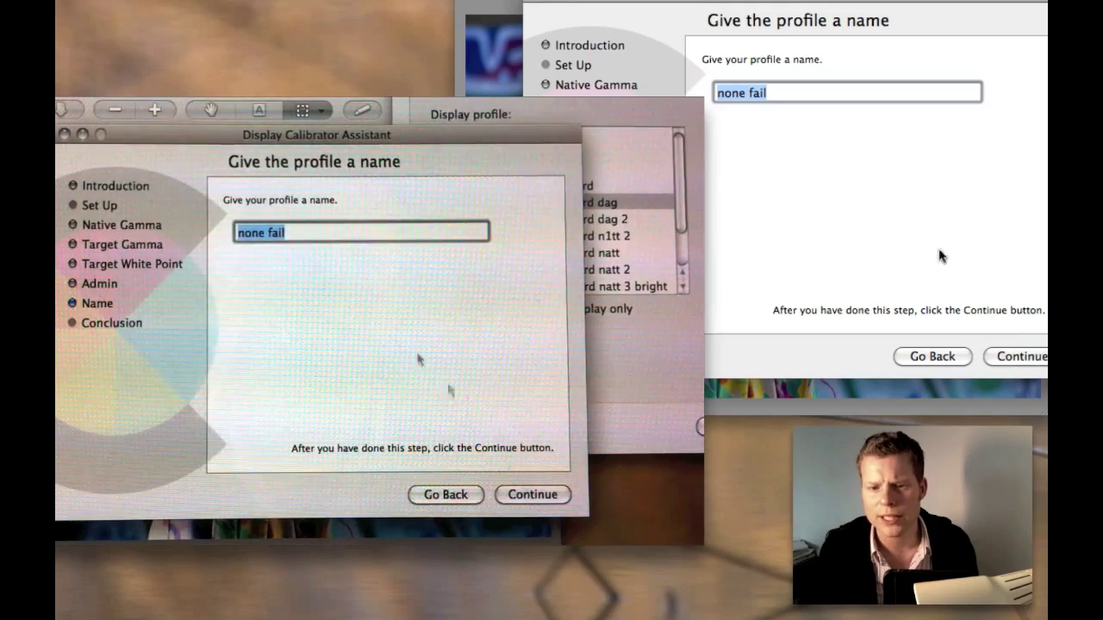
Step: Name the profile 'none fail 2', save it, and close the calibrator
click(791, 95)
text(2)
triple_click(793, 93)
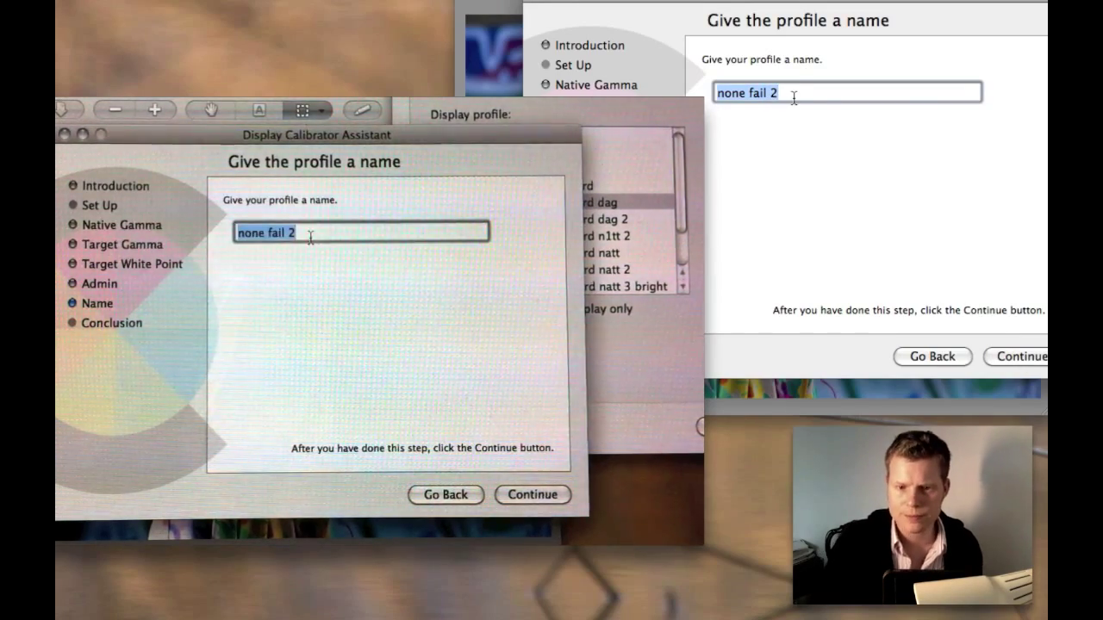
click(1012, 353)
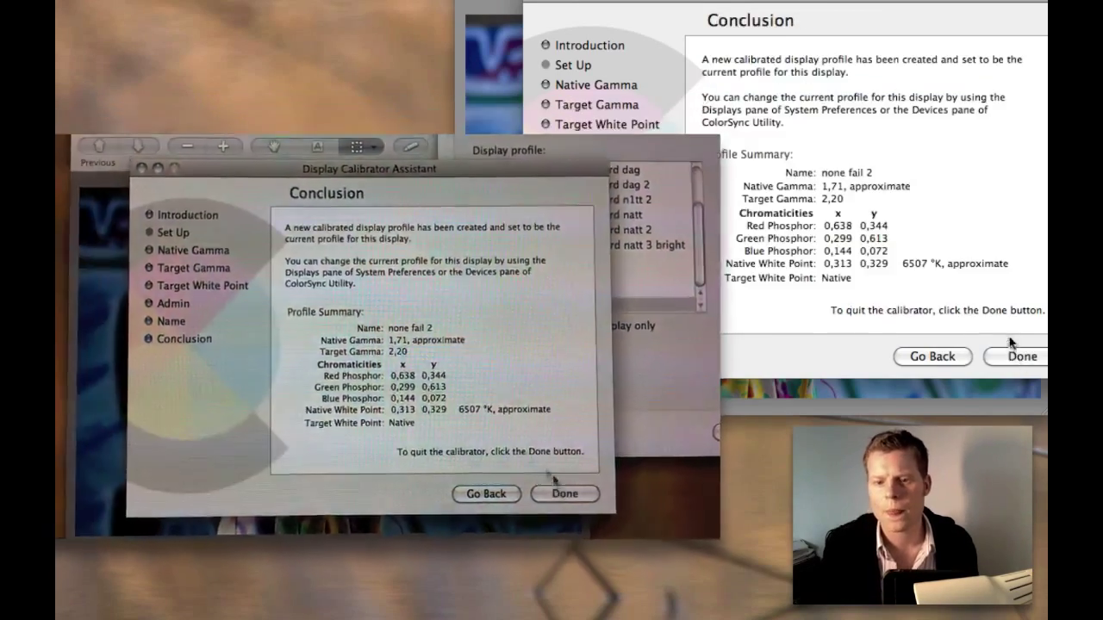
click(1008, 354)
scroll(1034, 52, up, 5)
scroll(1034, 48, down, 5)
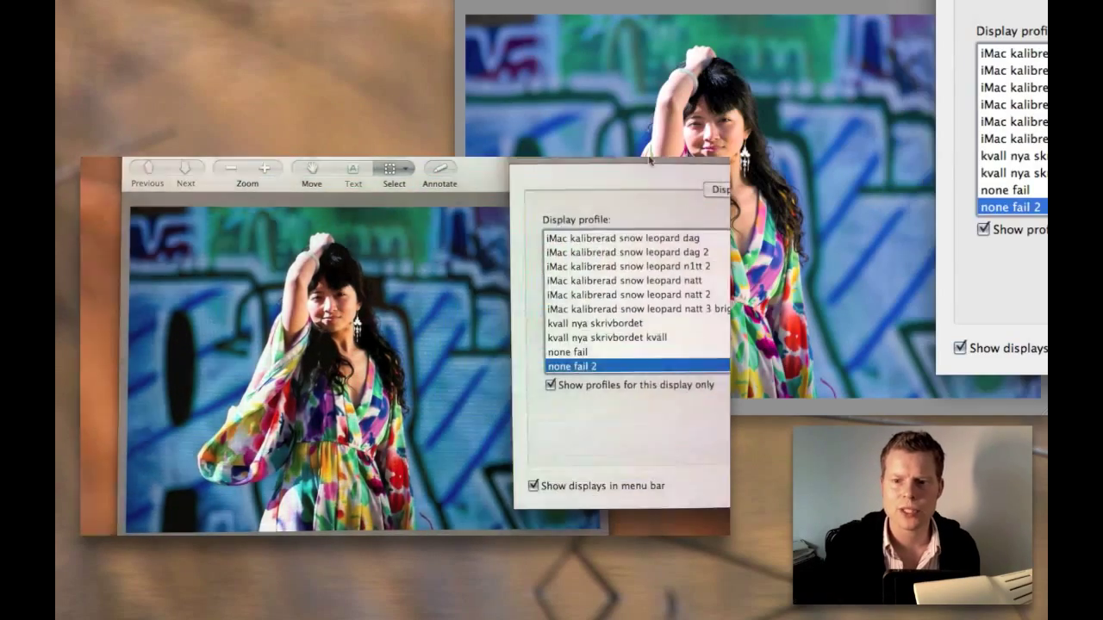
Step: Apply 'none fail 2' as the display profile and go back to Show All
scroll(982, 78, up, 5)
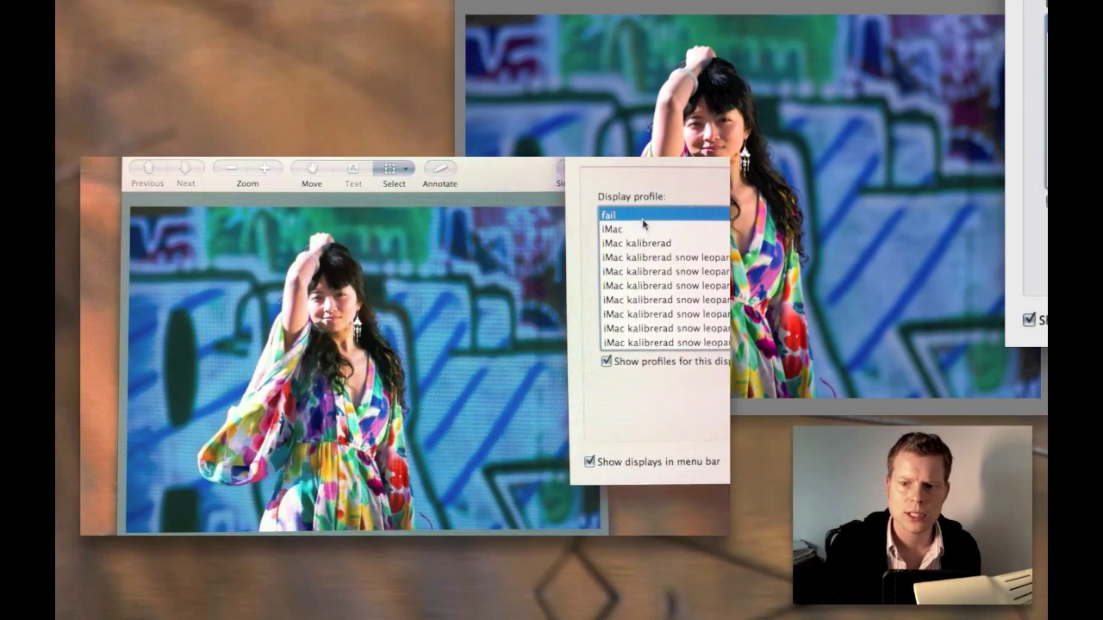
click(651, 343)
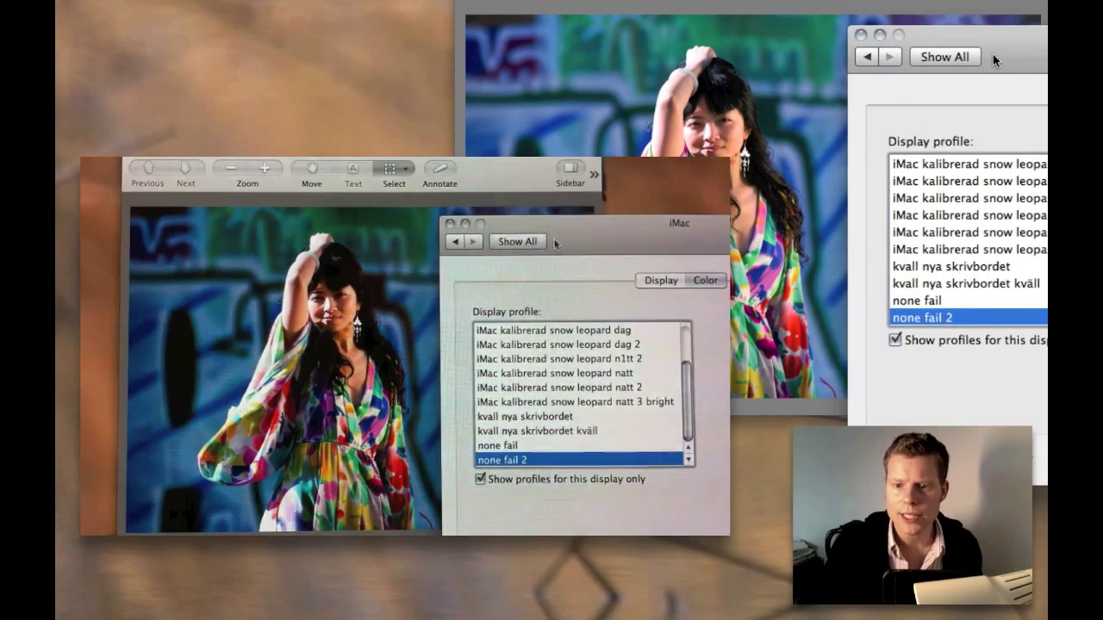
click(939, 56)
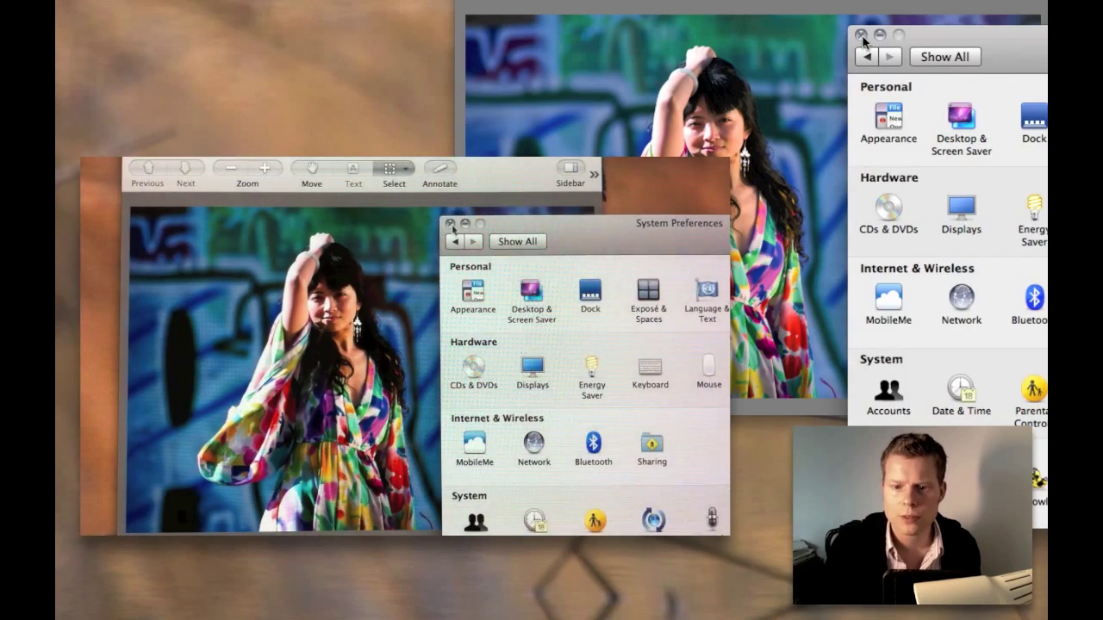